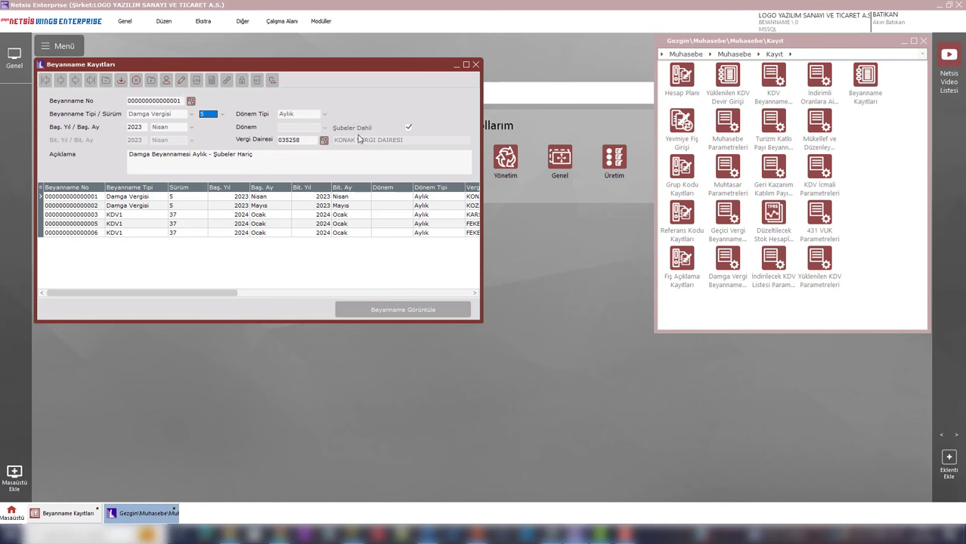
left_click(407, 125)
right_click(387, 106)
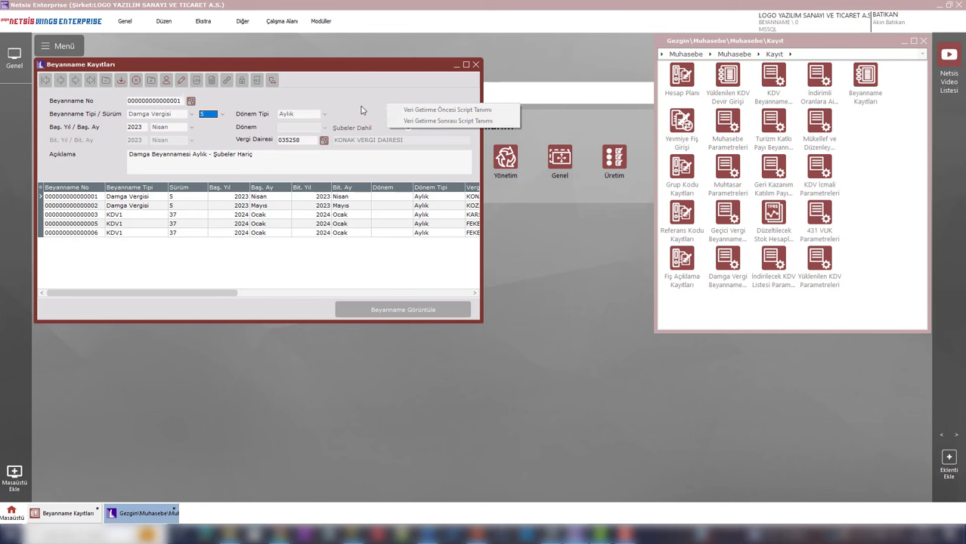
left_click(361, 111)
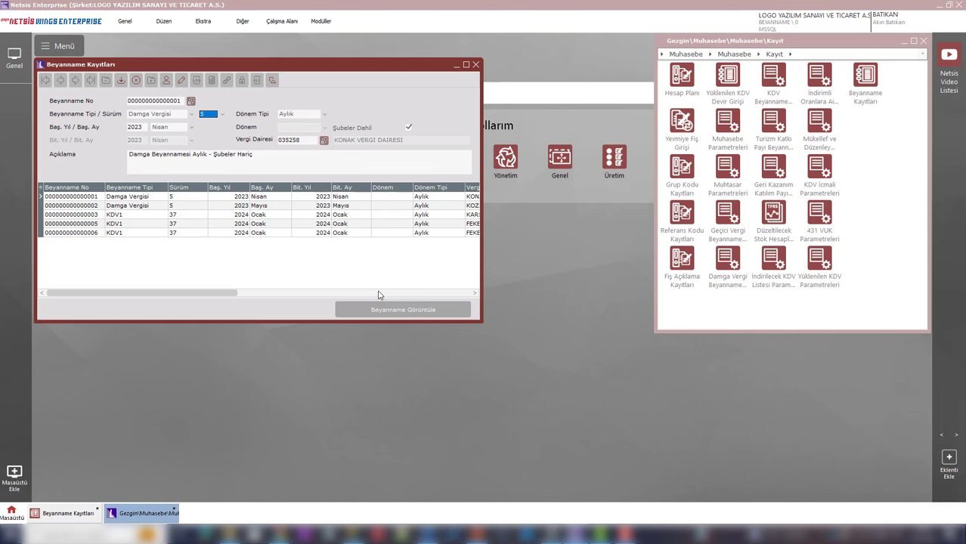
- Open the April 2023 Damga Vergisi declaration from the declaration records
left_click(367, 91)
left_click(350, 200)
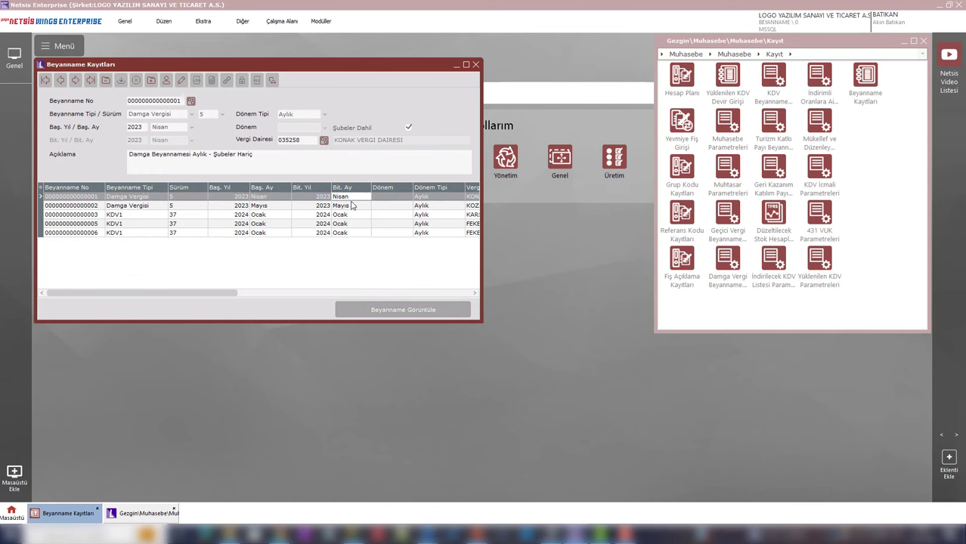
left_click(378, 311)
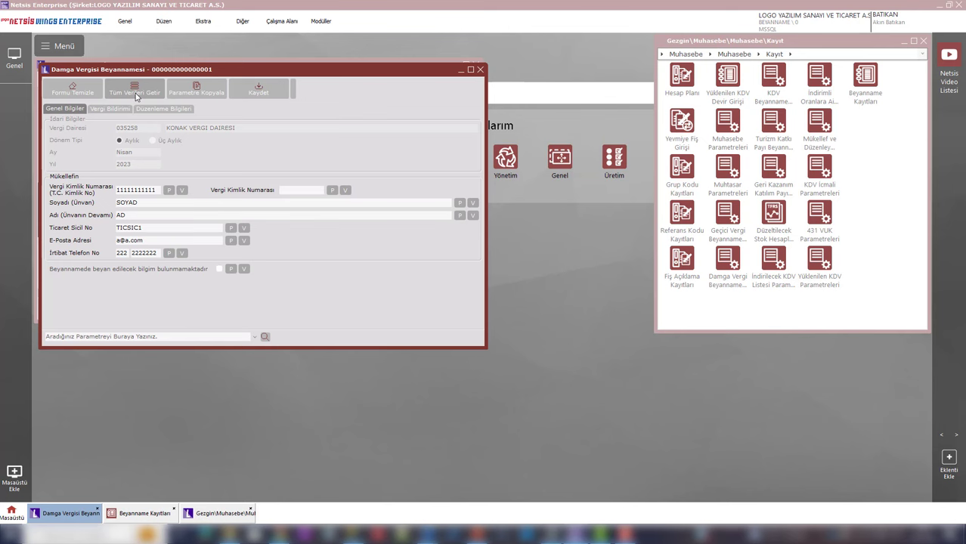
- View the declaration's parameter copy dialog and its save options, including XML Kaydet, without applying either
left_click(191, 94)
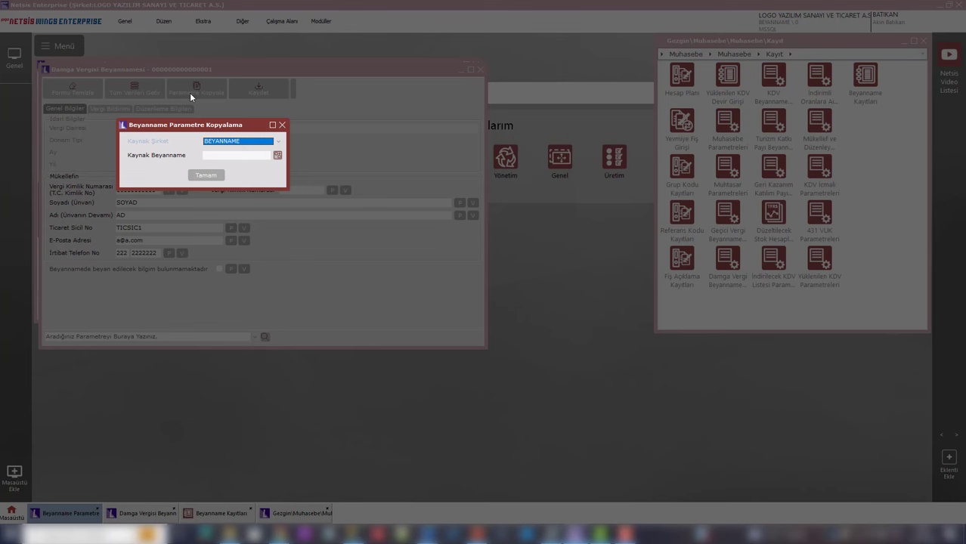
left_click(283, 126)
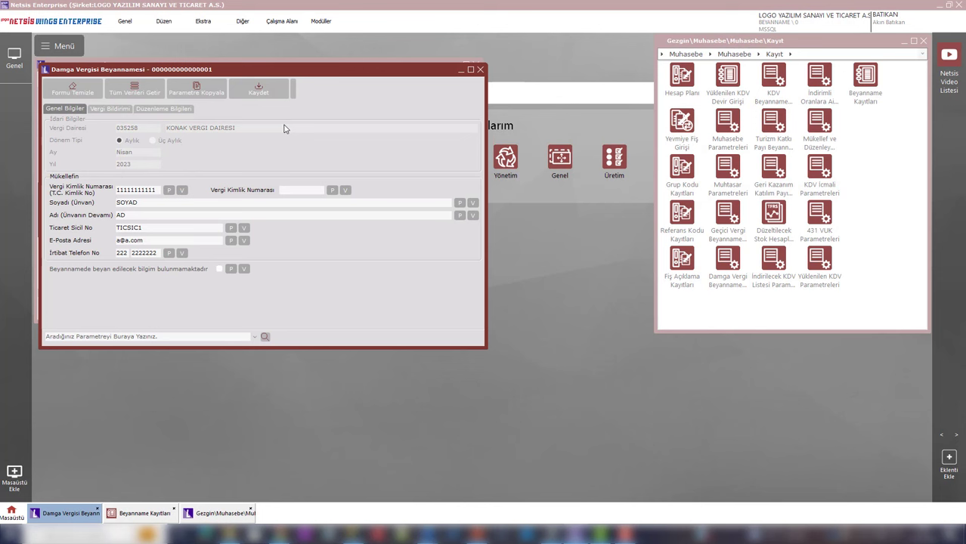
left_click(294, 92)
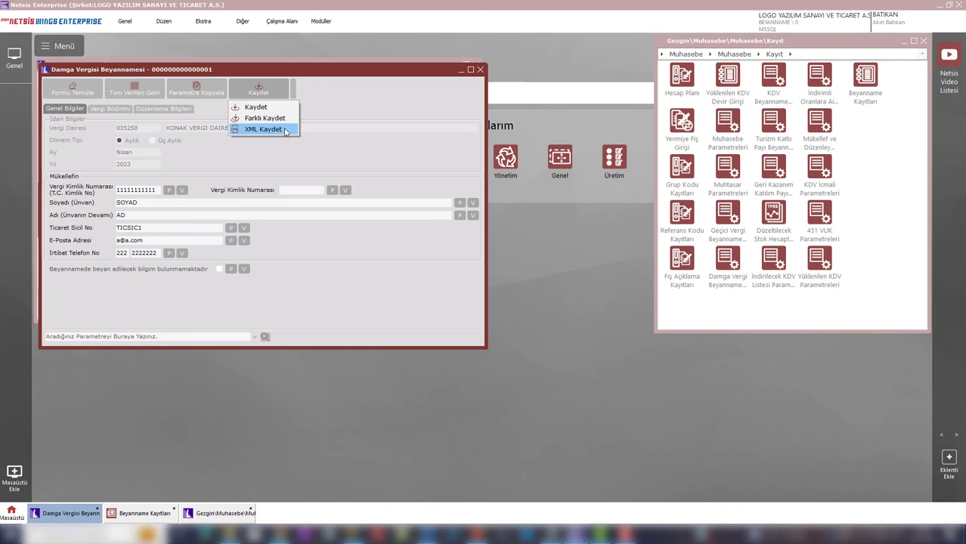
left_click(333, 96)
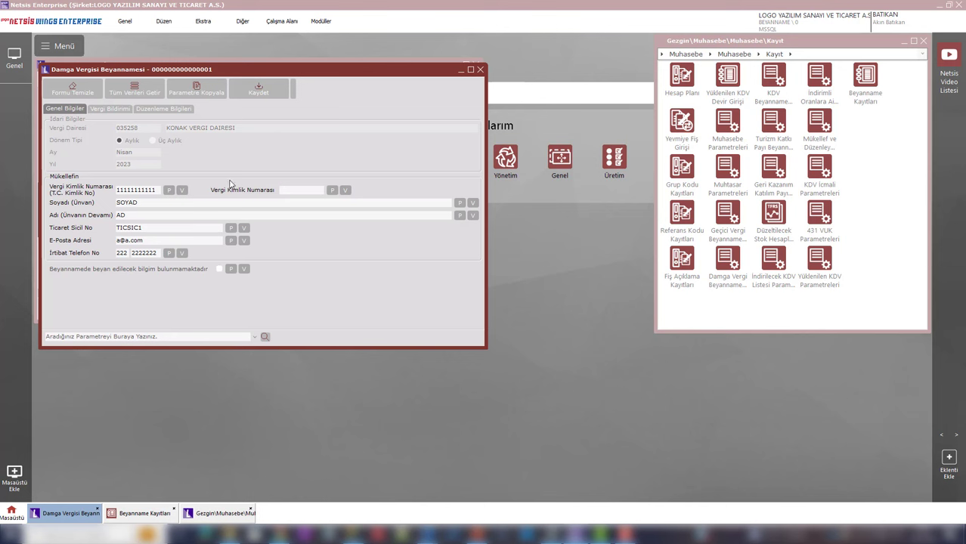
- Examine the Vergi Bildirimi document table and its Excel import window, closing the import window without importing
left_click(116, 109)
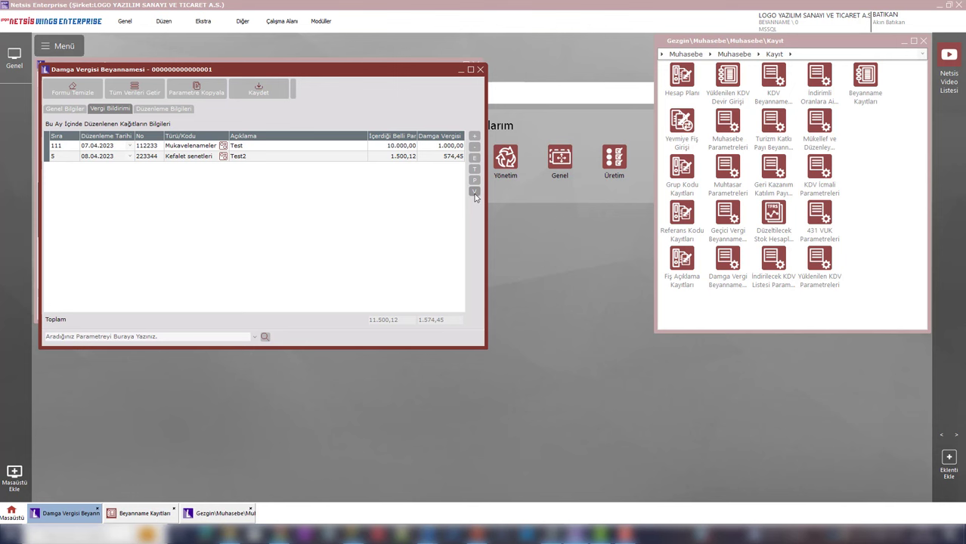
left_click(72, 109)
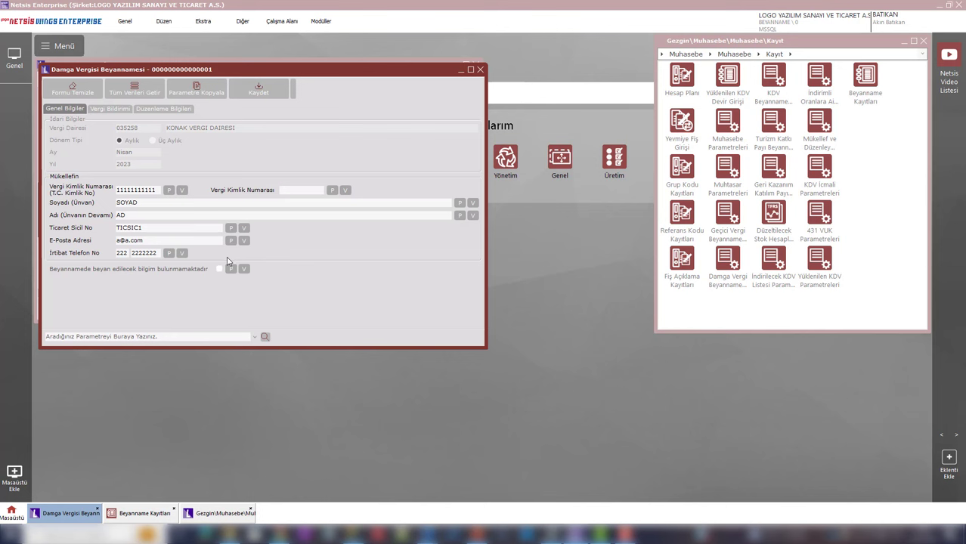
left_click(118, 113)
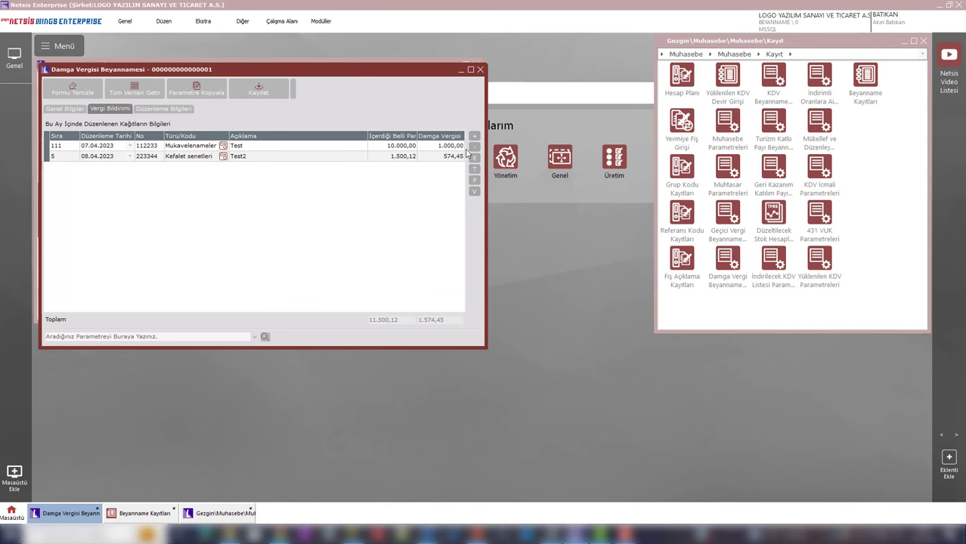
left_click(474, 158)
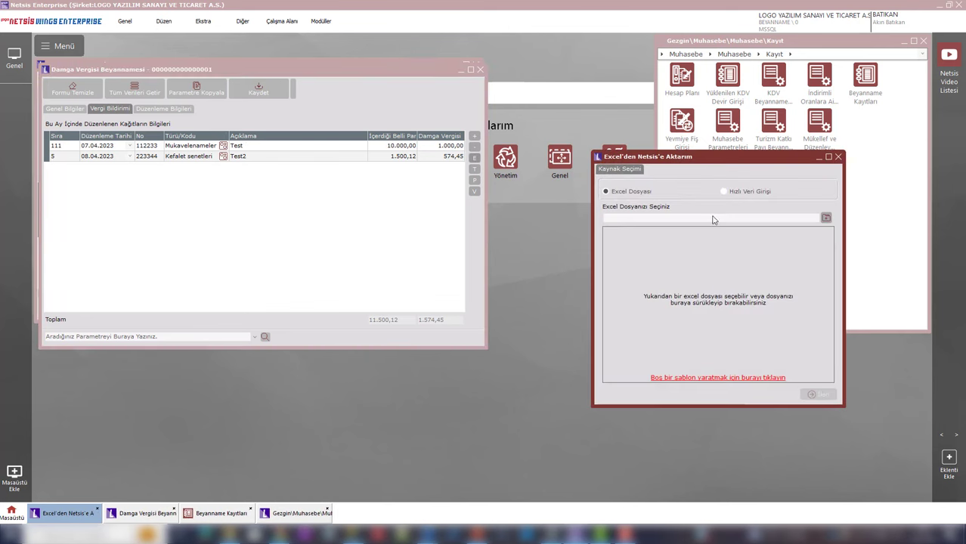
left_click_drag(717, 162, 441, 179)
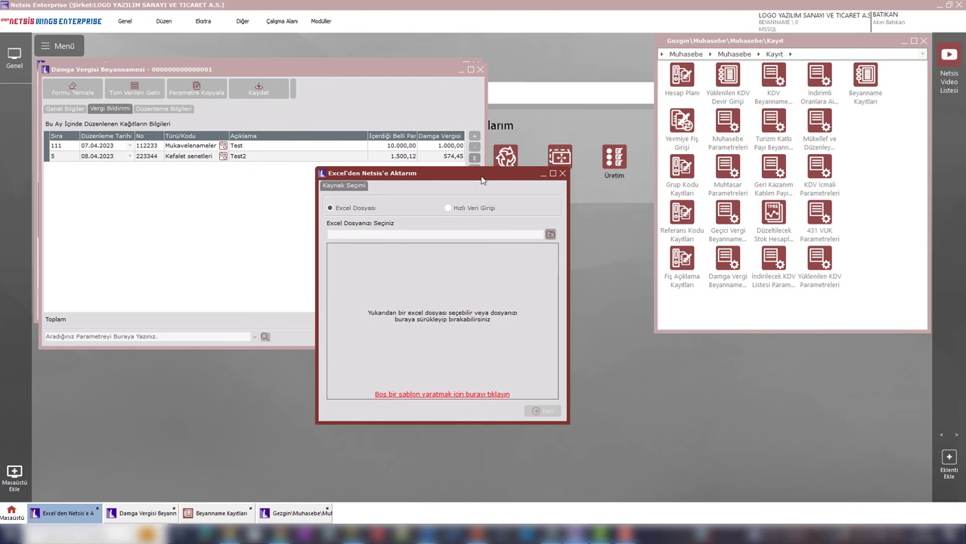
left_click(563, 175)
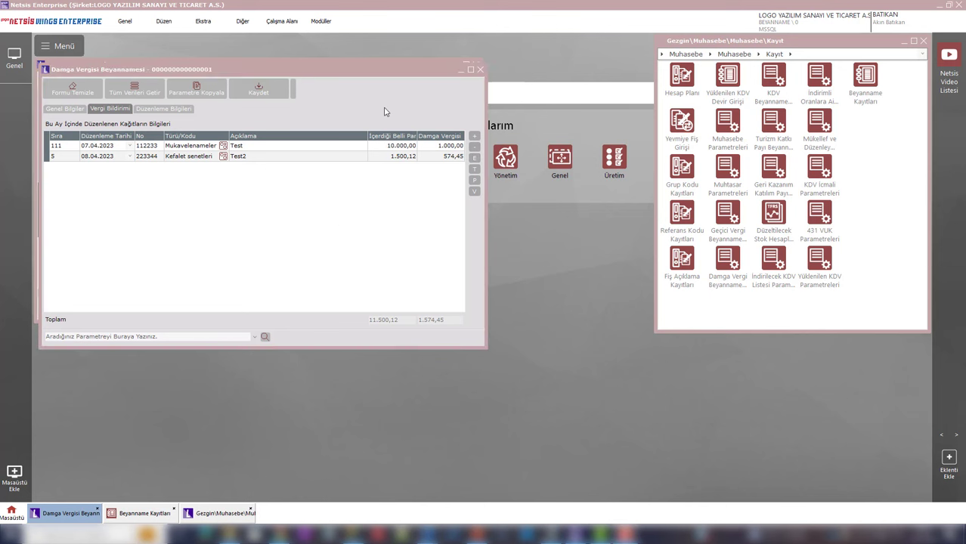
- Define a Sabit Değer parameter for the Soyadı (Ünvan) field with description Test and value DENEME, and preview it
left_click(75, 109)
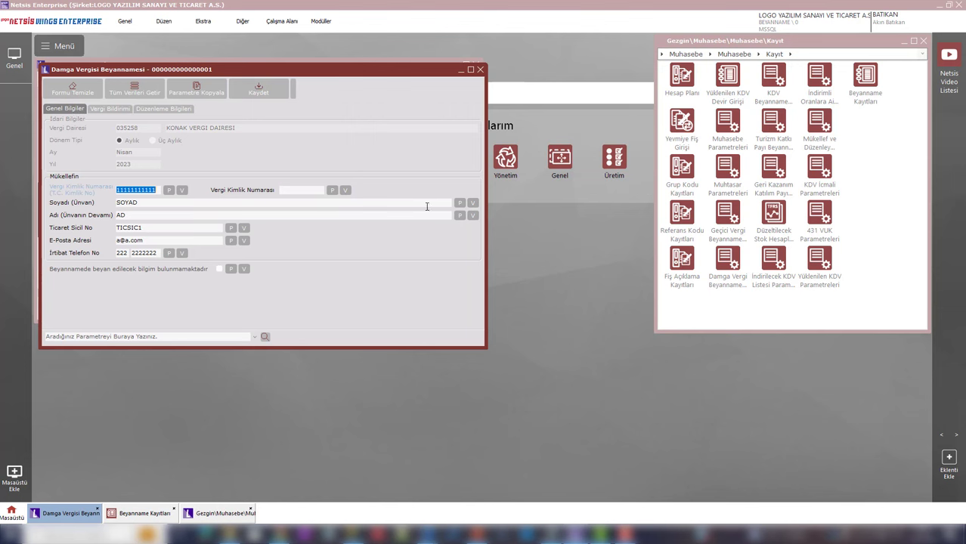
left_click(460, 204)
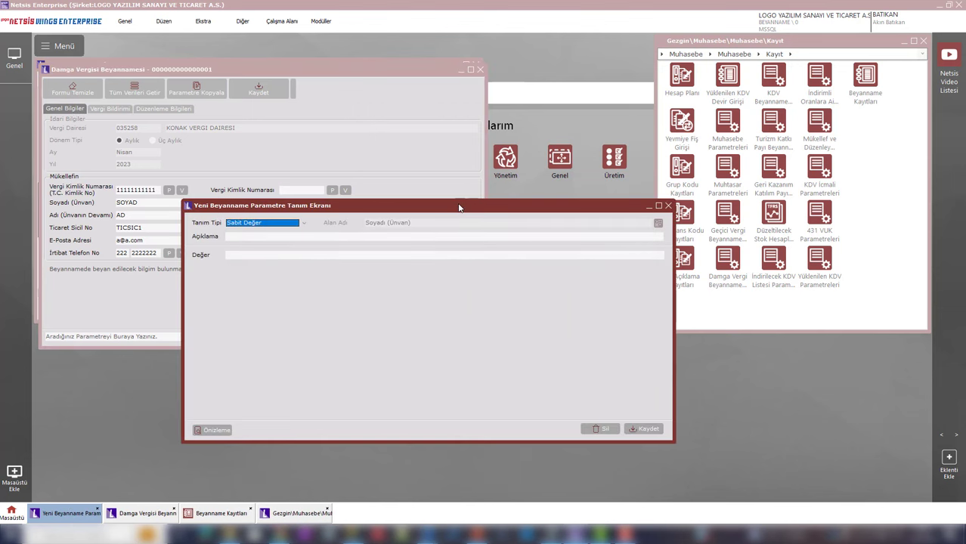
left_click(258, 224)
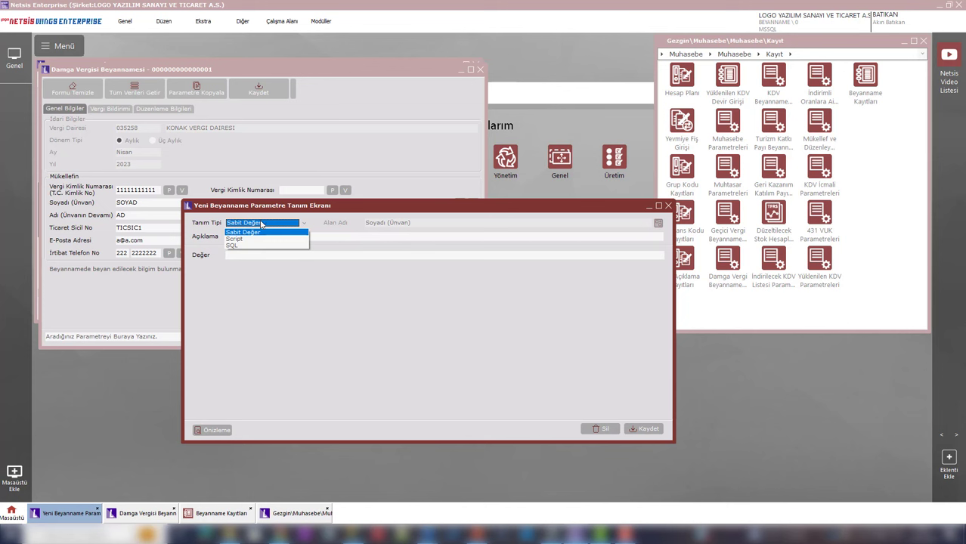
left_click(261, 224)
left_click(248, 254)
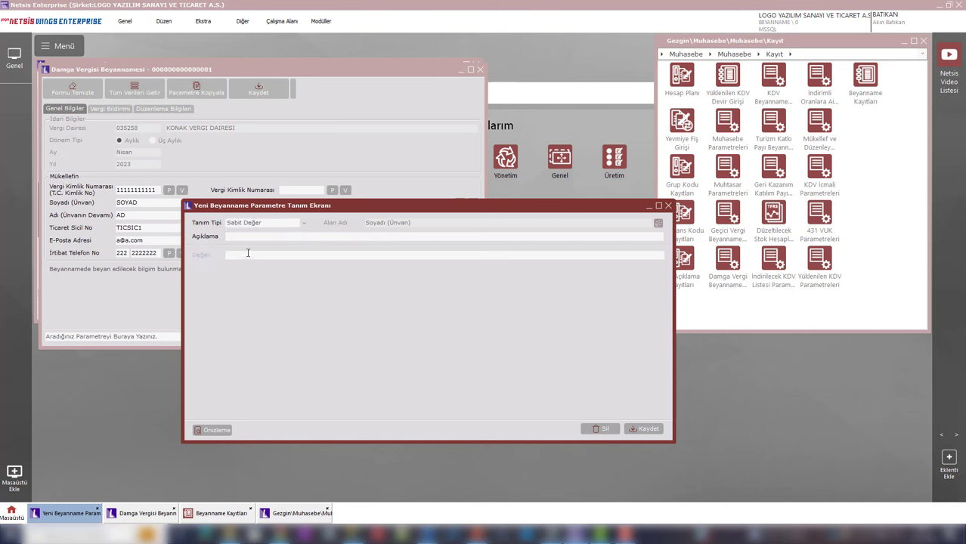
type("DENEME")
left_click(251, 238)
type("Test")
double_click(247, 255)
left_click(212, 431)
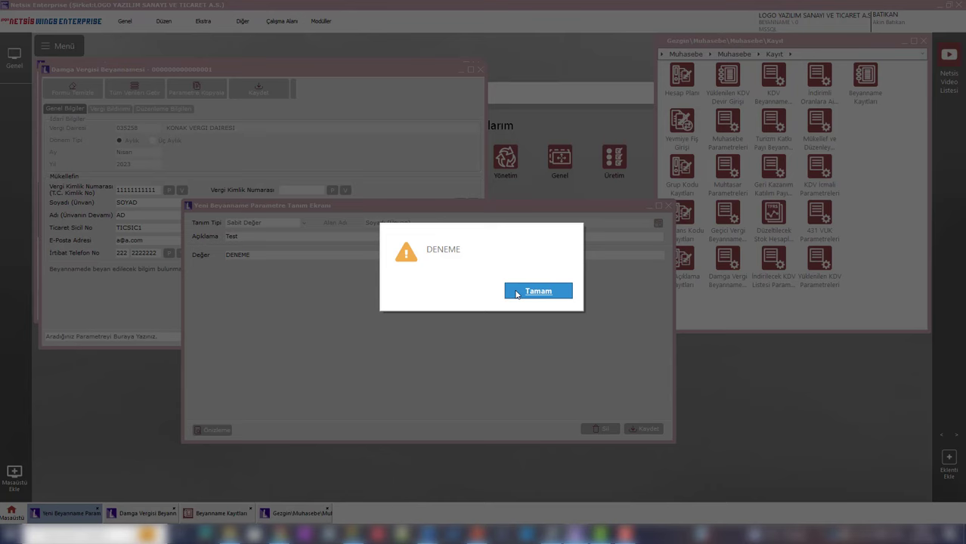
left_click(538, 292)
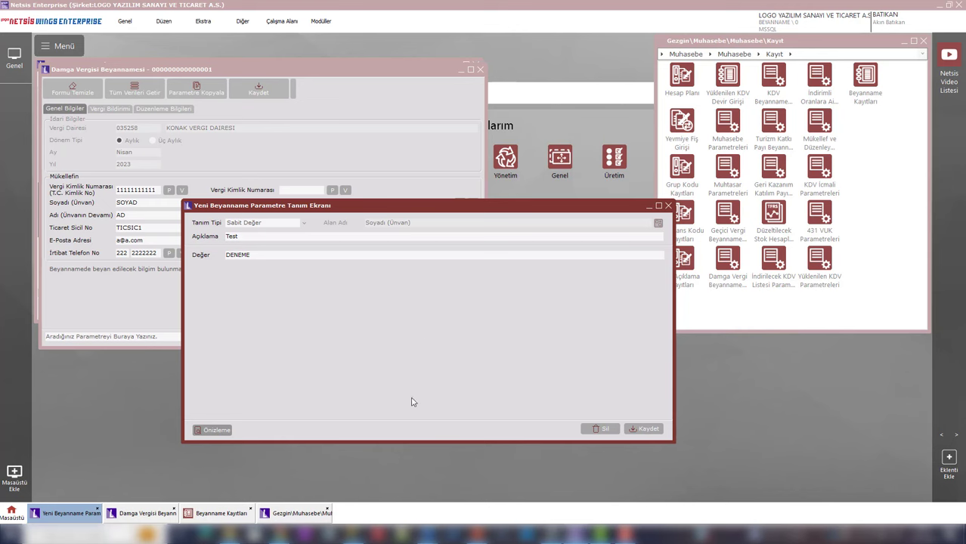
- Save the parameter definition and fetch its value into the Soyadı (Ünvan) field
left_click(644, 429)
left_click(527, 291)
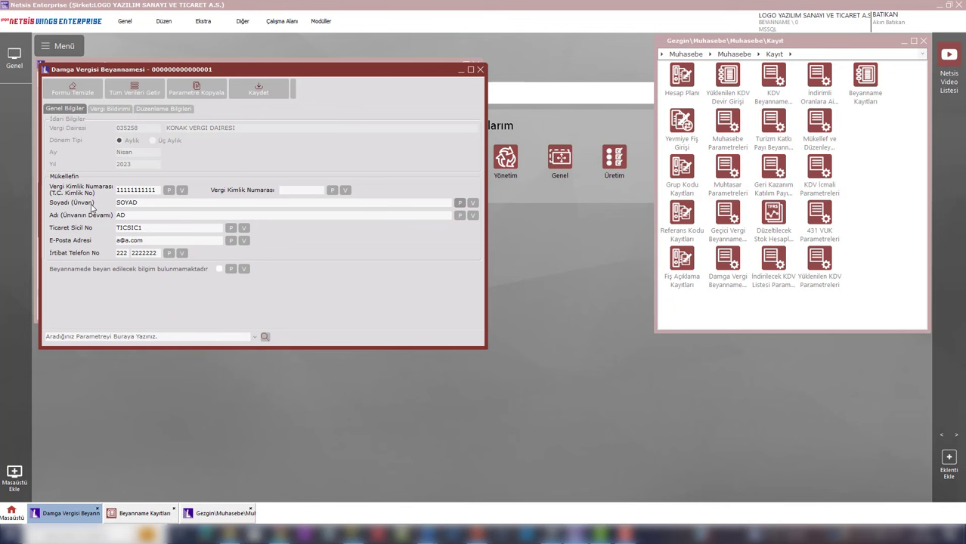
left_click(472, 204)
key("Escape")
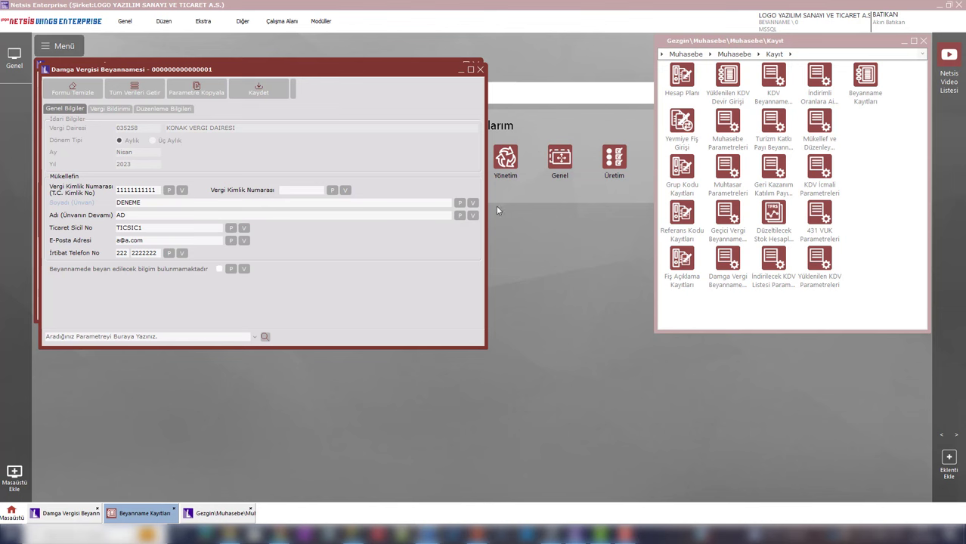
- Open the January 2024 KDV1 declaration described as TEST from the declaration records and show its Matrah section
left_click(333, 59)
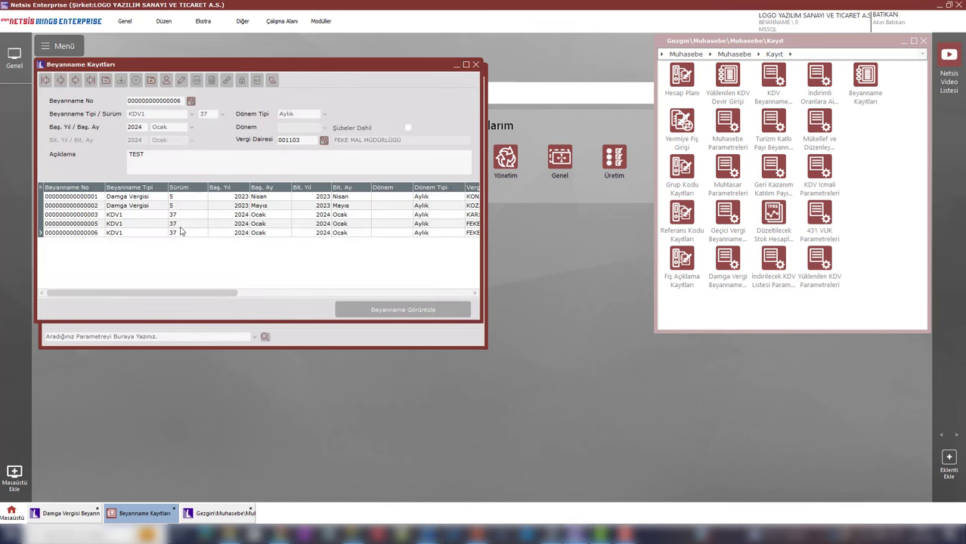
left_click(388, 307)
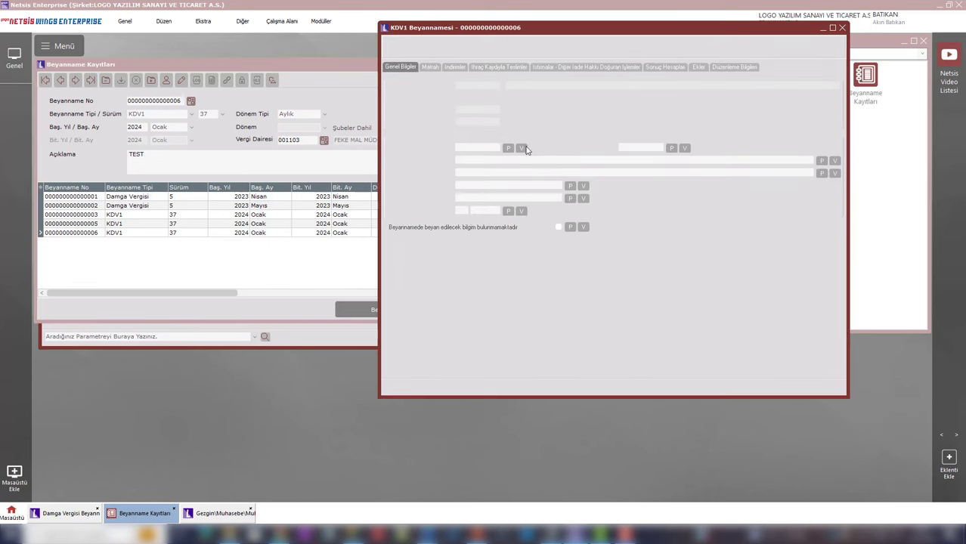
left_click(436, 67)
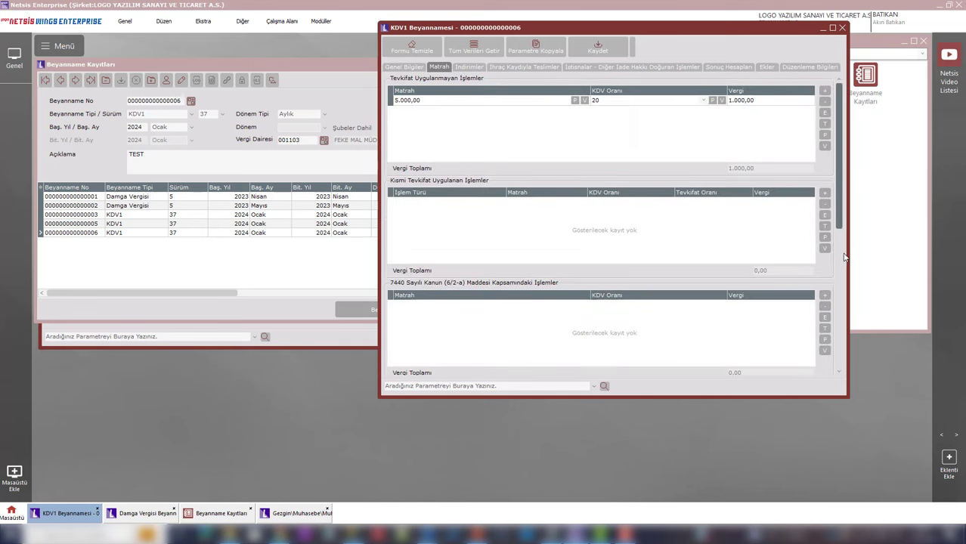
- Open the parameter definition of Daha Önce İndirim Konusu Yapılan KDV'nin İlavesi and examine the period and balance type options of account 120-03-001
scroll(844, 257, "down", 5)
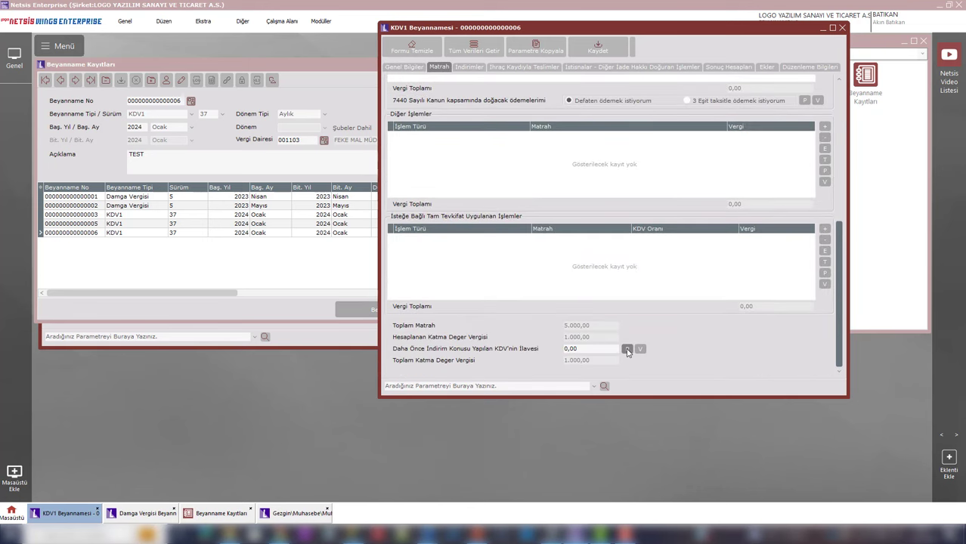
left_click(626, 349)
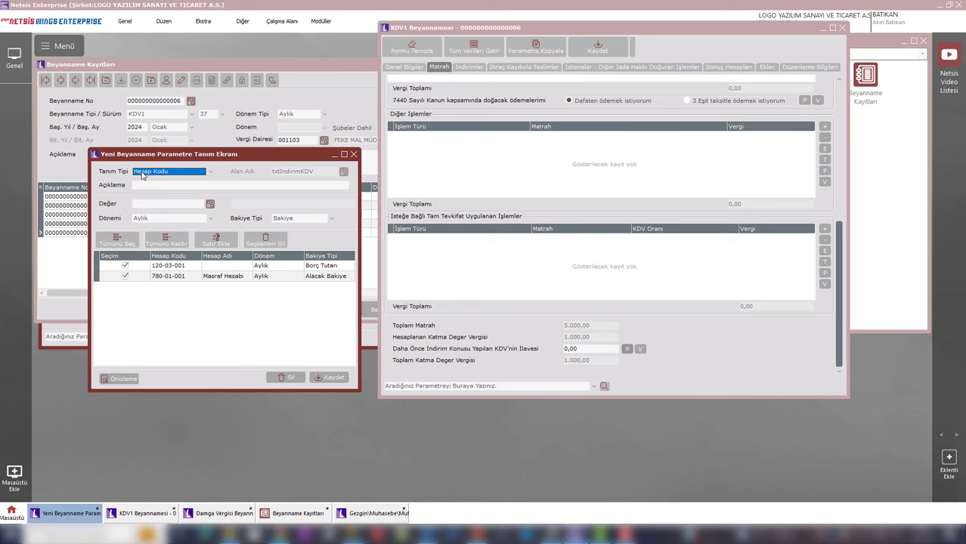
left_click(156, 268)
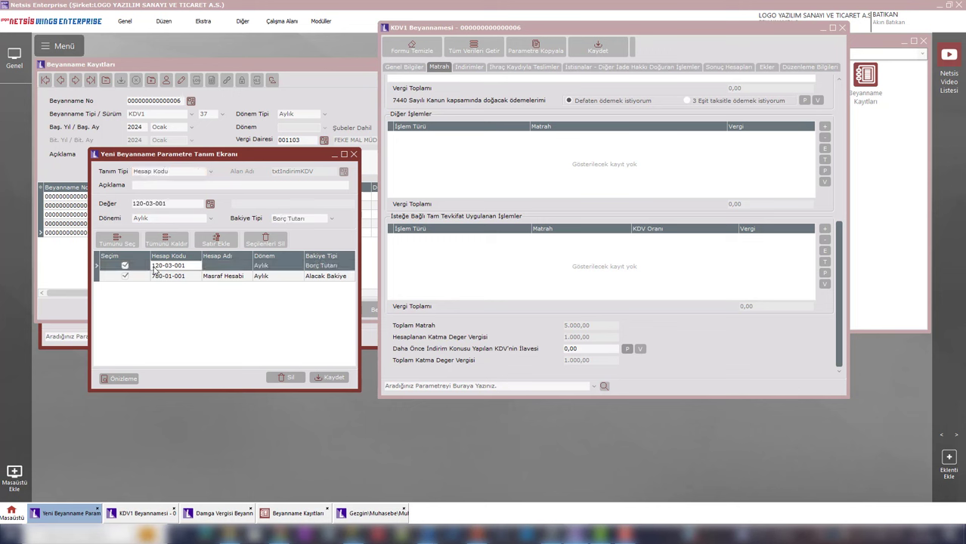
left_click(200, 218)
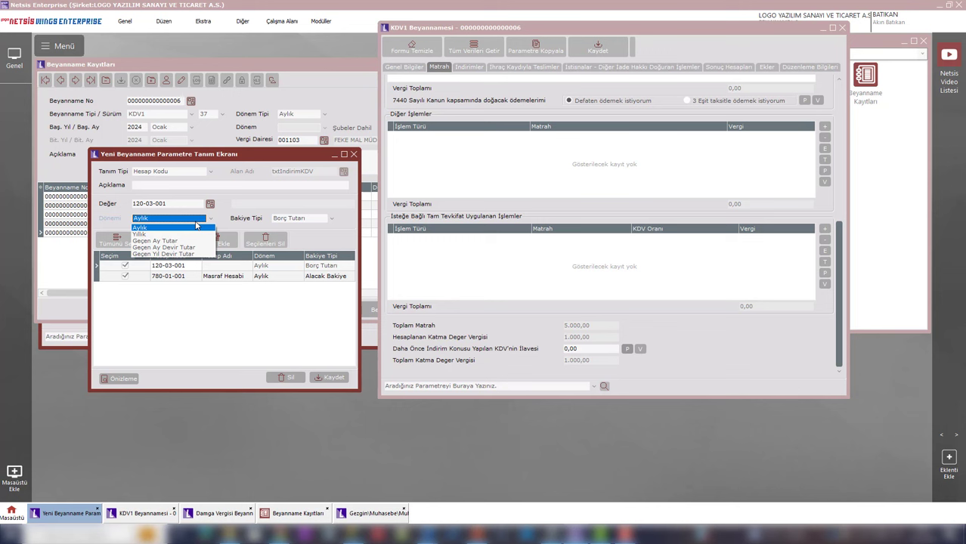
left_click(196, 226)
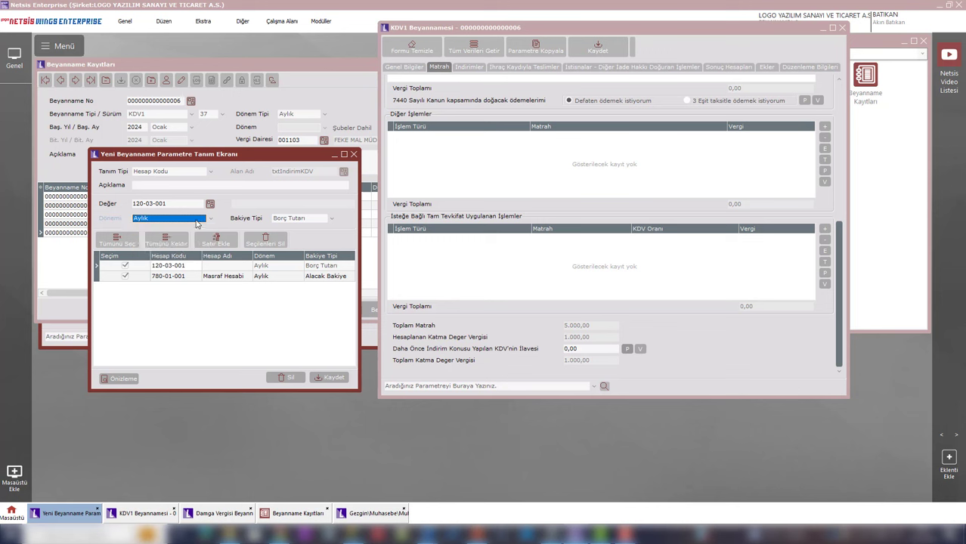
left_click(294, 221)
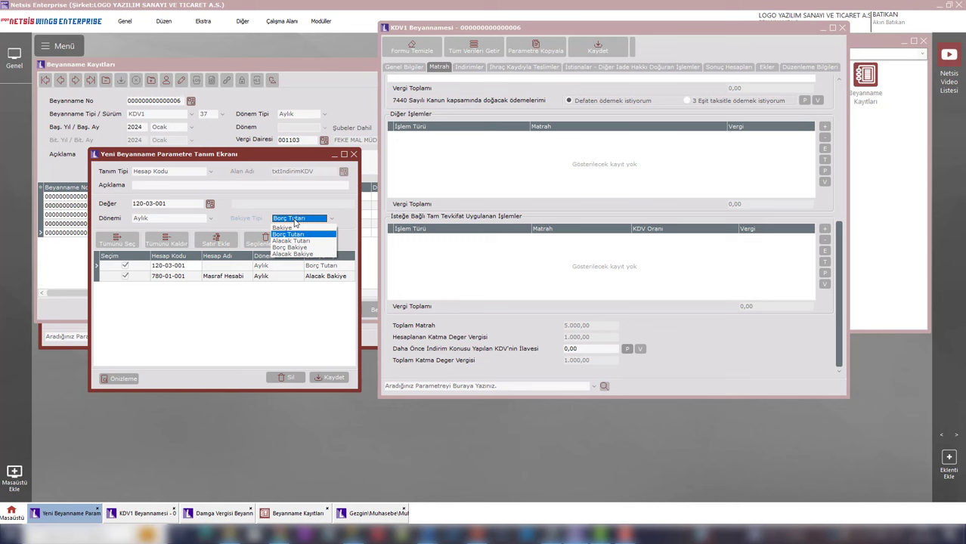
left_click(295, 221)
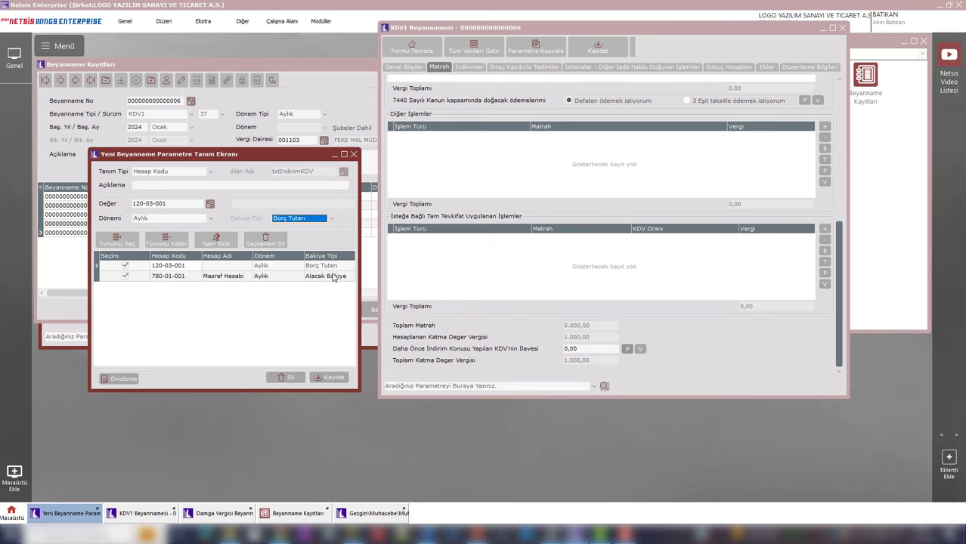
- Preview the account-code parameter's calculated value and save the parameter definition
left_click(125, 378)
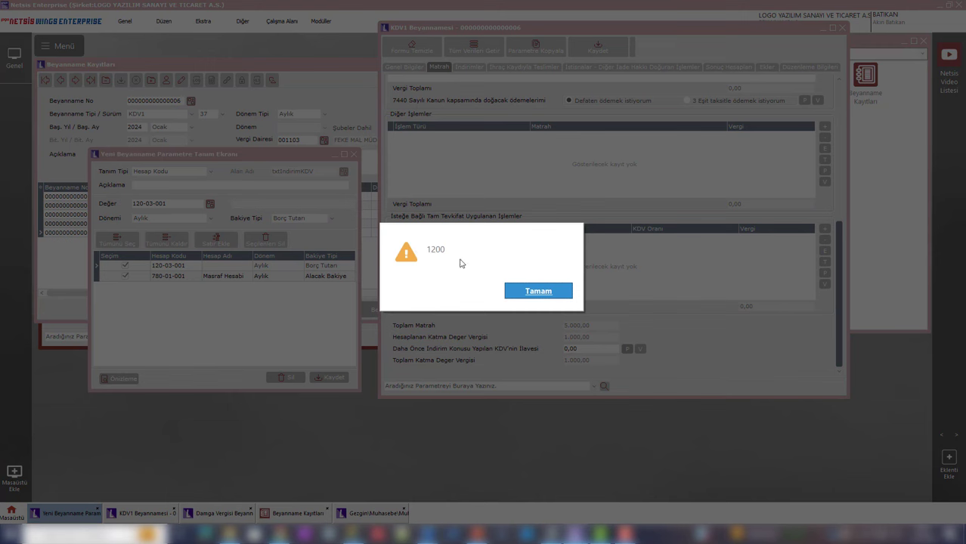
left_click(561, 293)
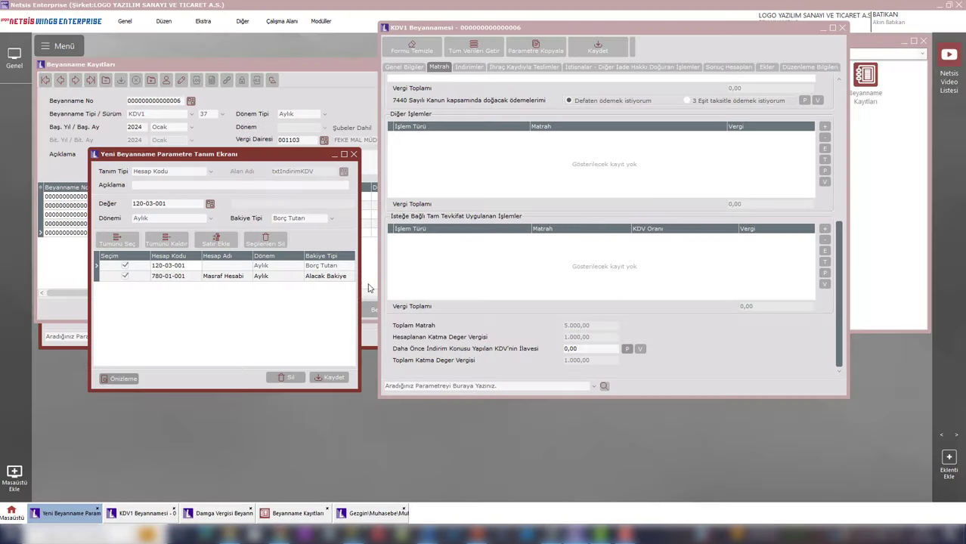
left_click(340, 376)
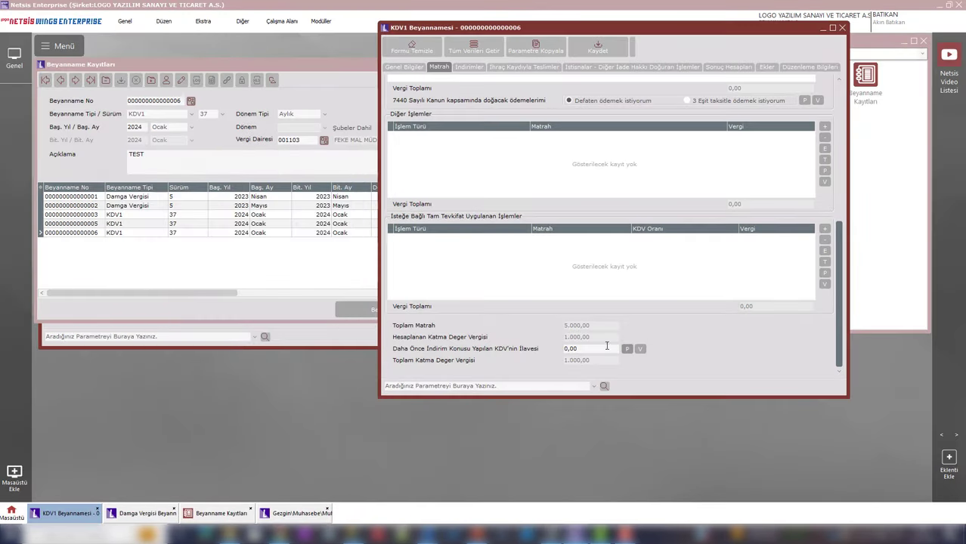
- Close the KDV1 declaration and open the Vergi Bildirimi section of the May 2023 Damga Vergisi declaration
left_click(626, 349)
left_click(842, 29)
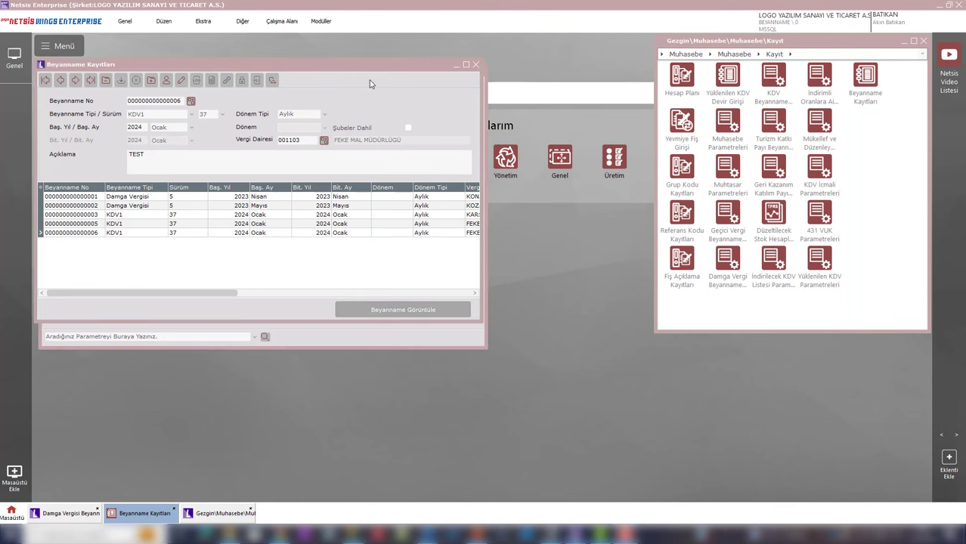
left_click(62, 206)
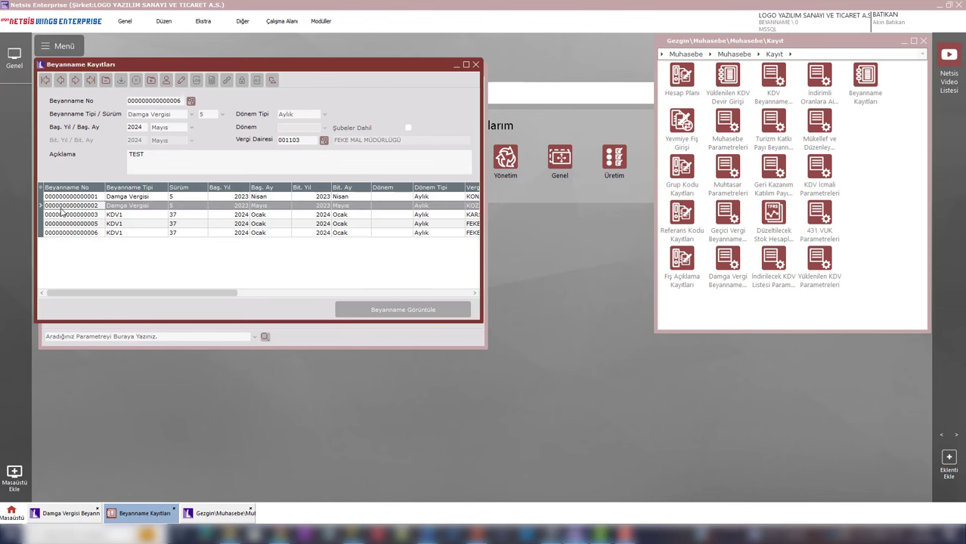
left_click(421, 315)
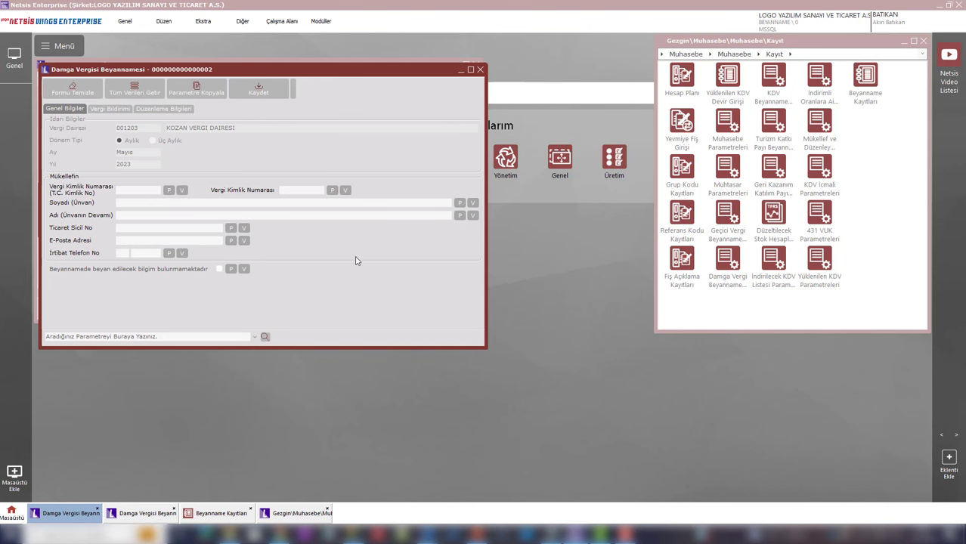
left_click(110, 108)
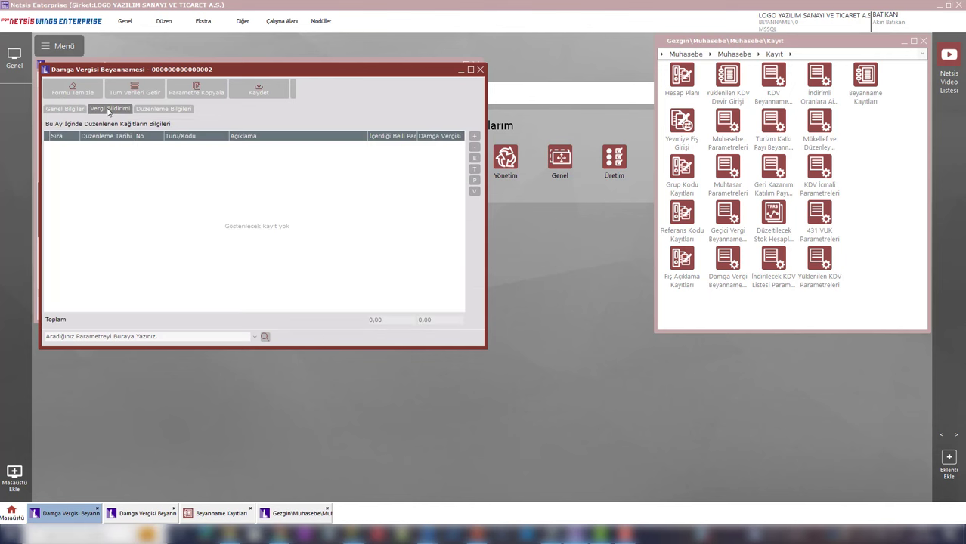
- Open the parameter definition of the Vergi Bildirimi grid and examine its script lines and the insertable field and variable options
left_click(474, 181)
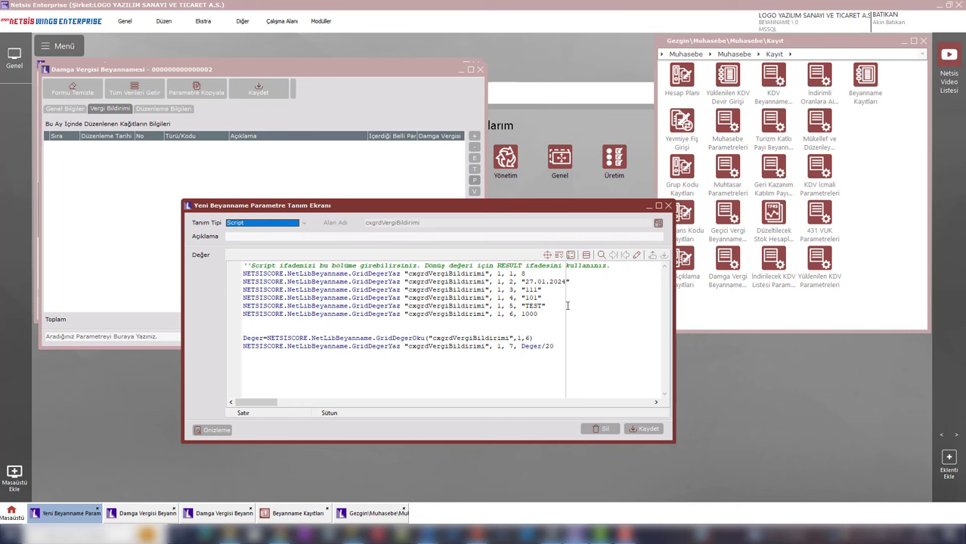
right_click(567, 305)
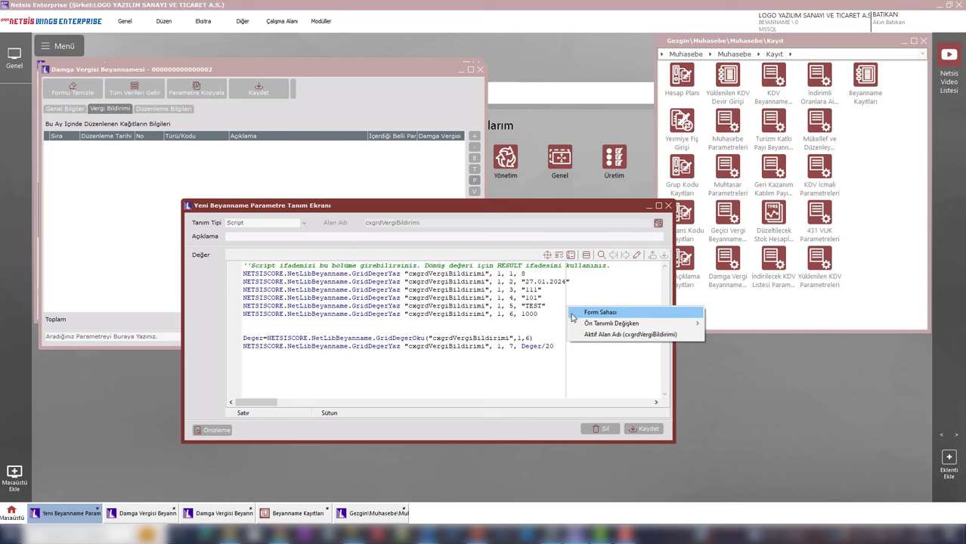
mouse_move(601, 329)
left_click(538, 289)
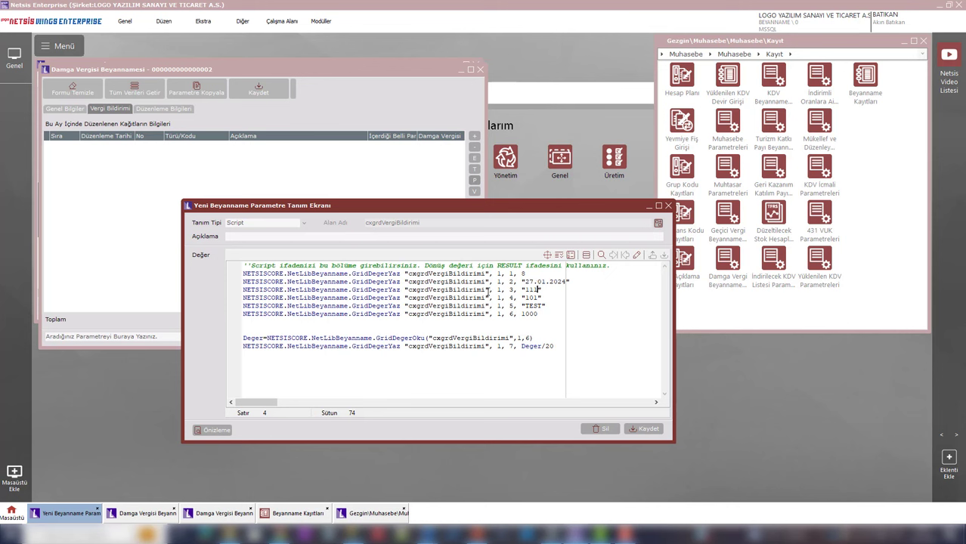
left_click(271, 328)
left_click(323, 320)
- Review the grid's column numbers, names and data types, and close the script parameter definition
left_click(658, 224)
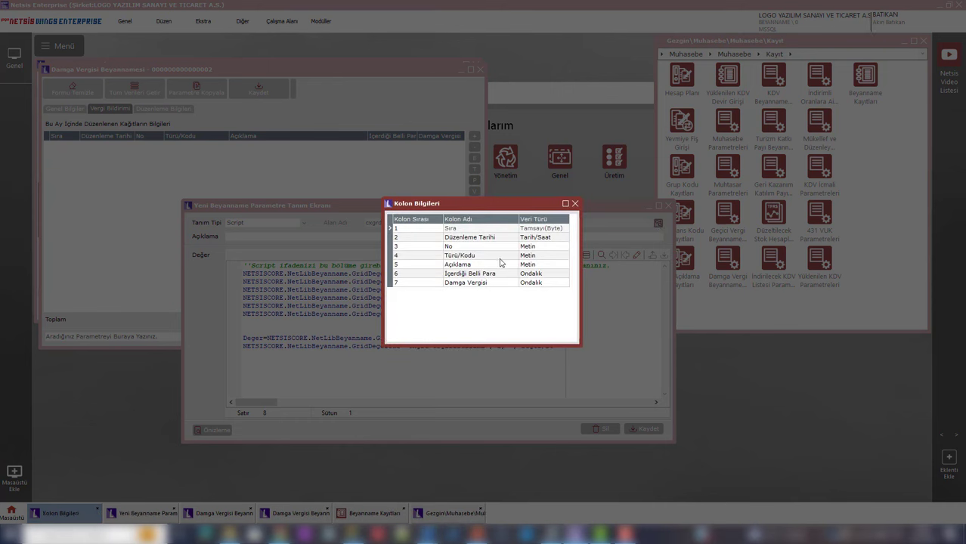
left_click(575, 204)
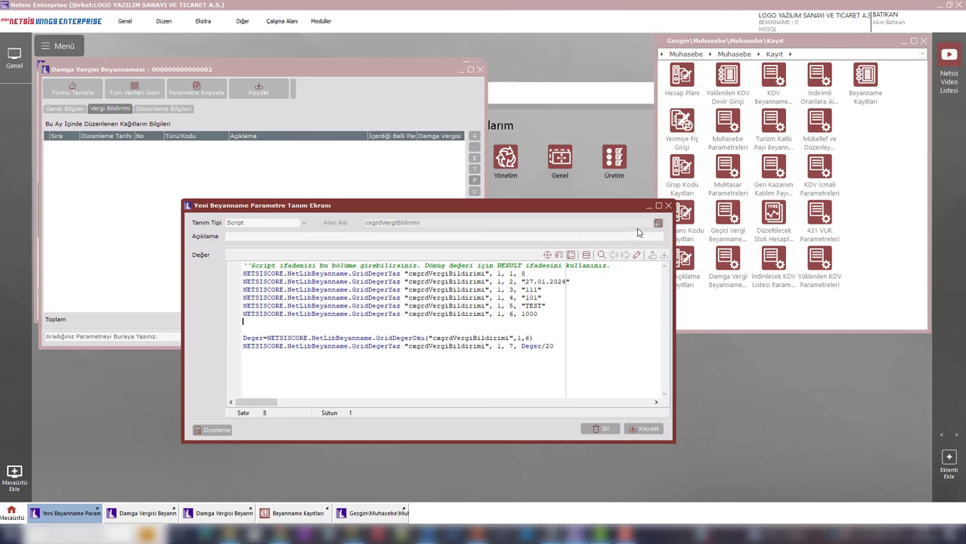
left_click(668, 207)
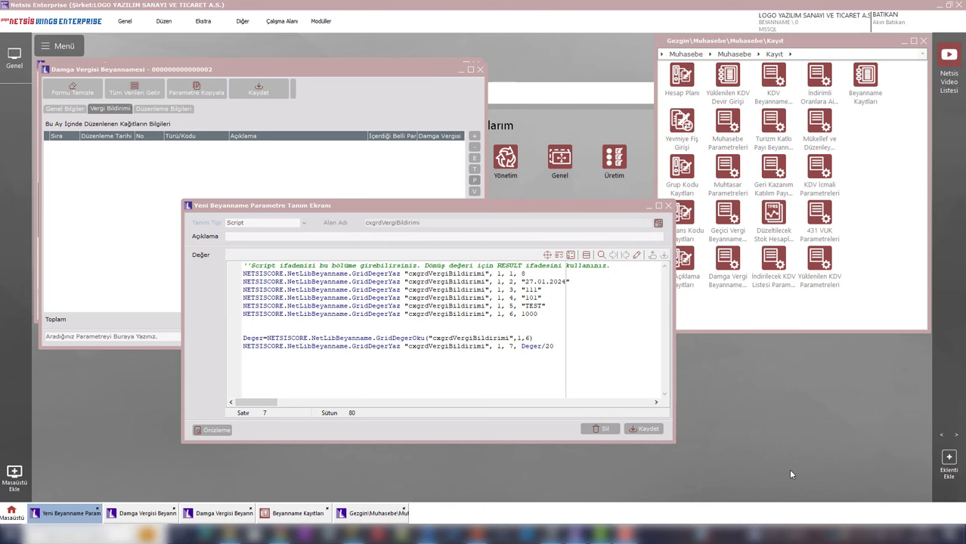
left_click(505, 358)
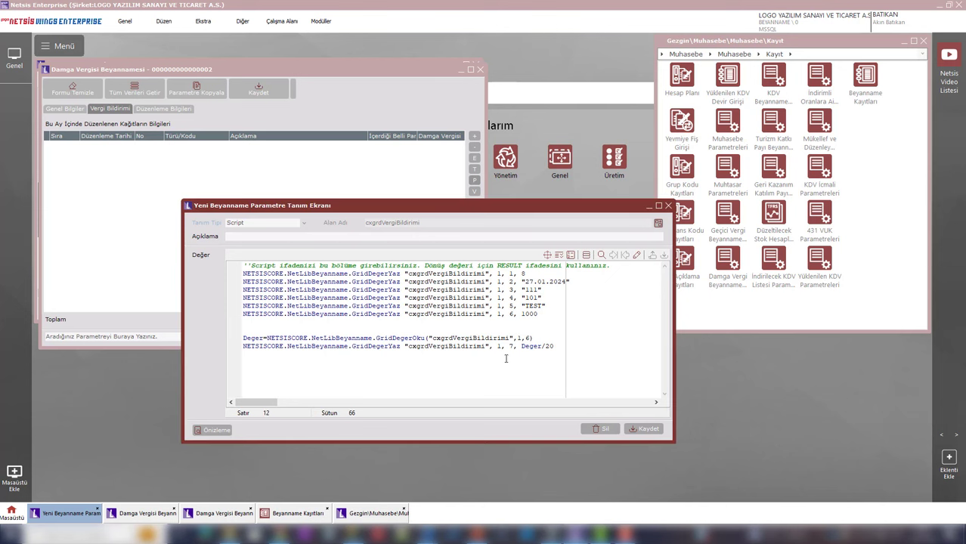
left_click(668, 206)
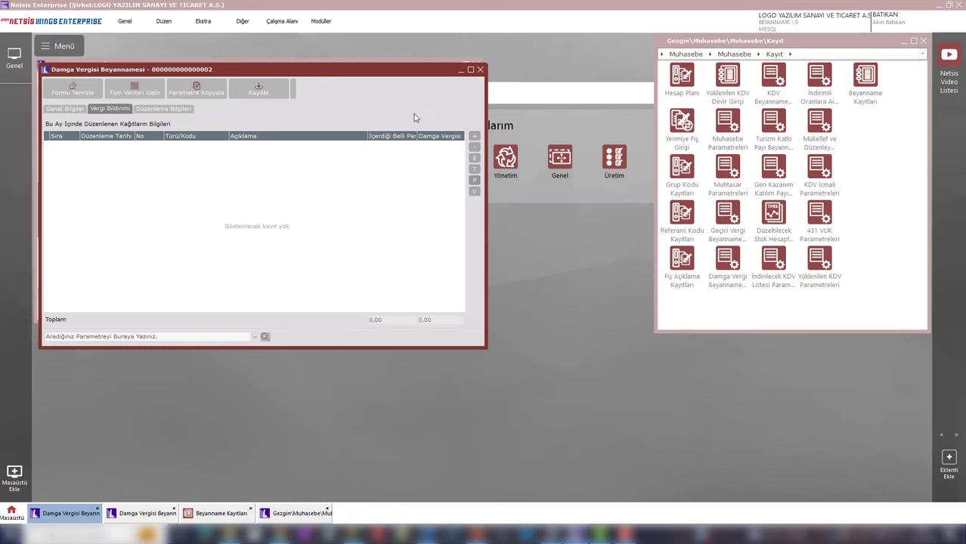
- Switch to the April 2023 Damga Vergisi declaration's Vergi Bildirimi section and examine the grid's SQL parameter definition
left_click(480, 70)
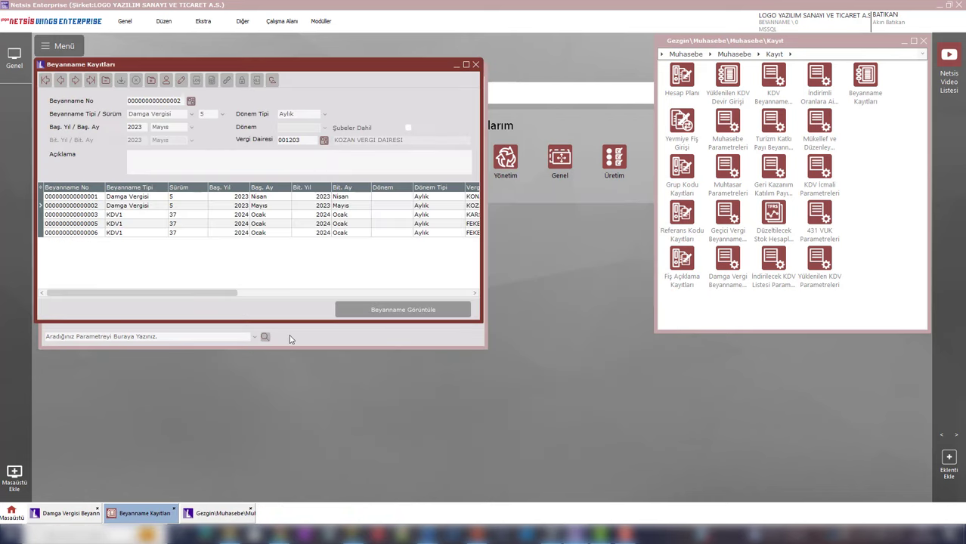
left_click(109, 109)
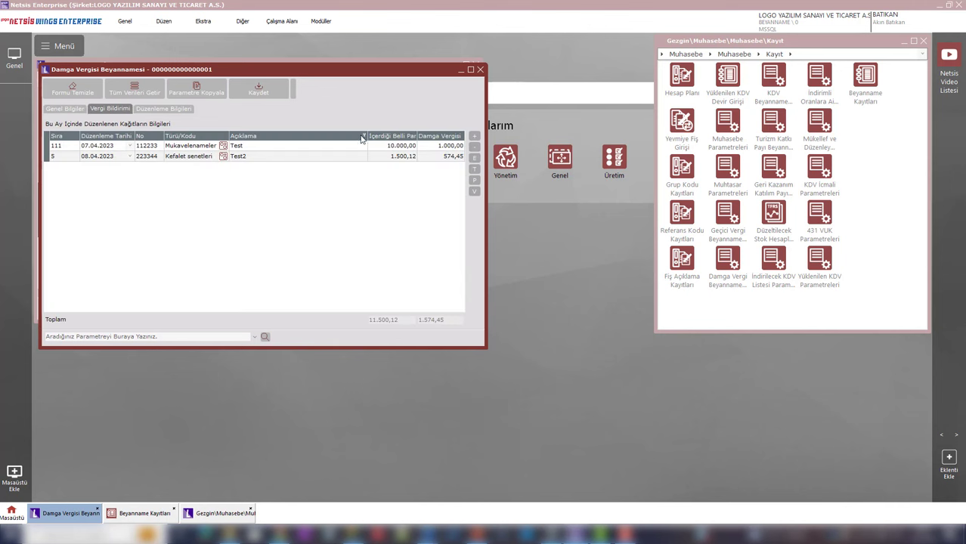
left_click(474, 181)
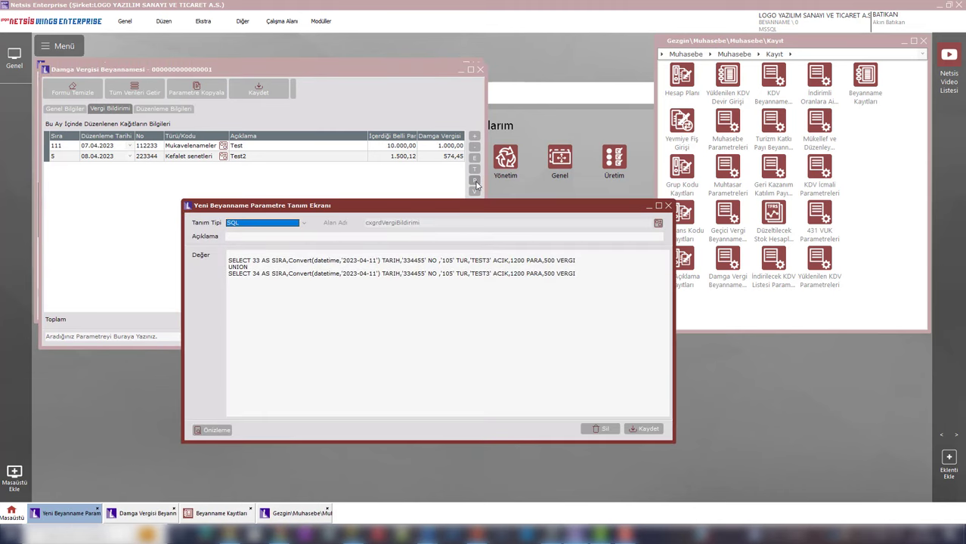
right_click(443, 295)
left_click(414, 287)
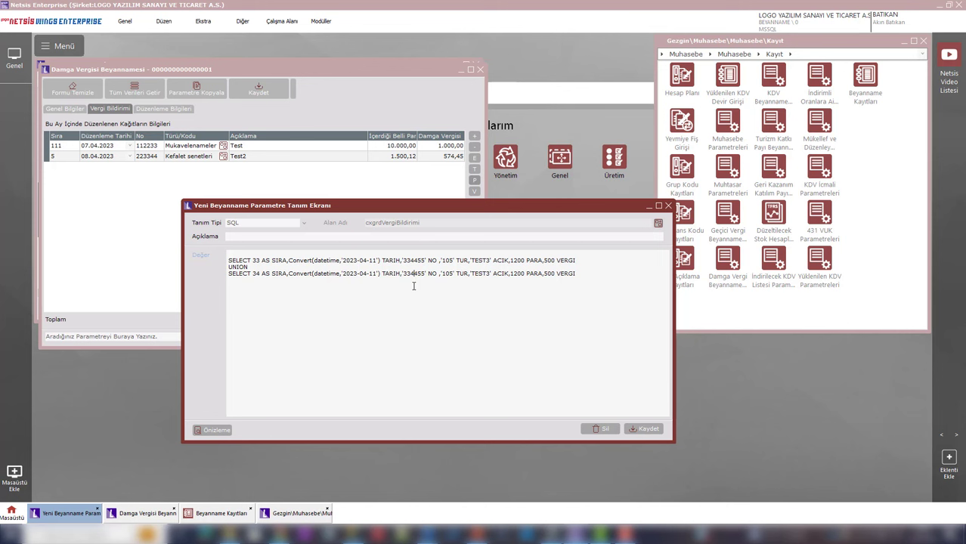
left_click(668, 206)
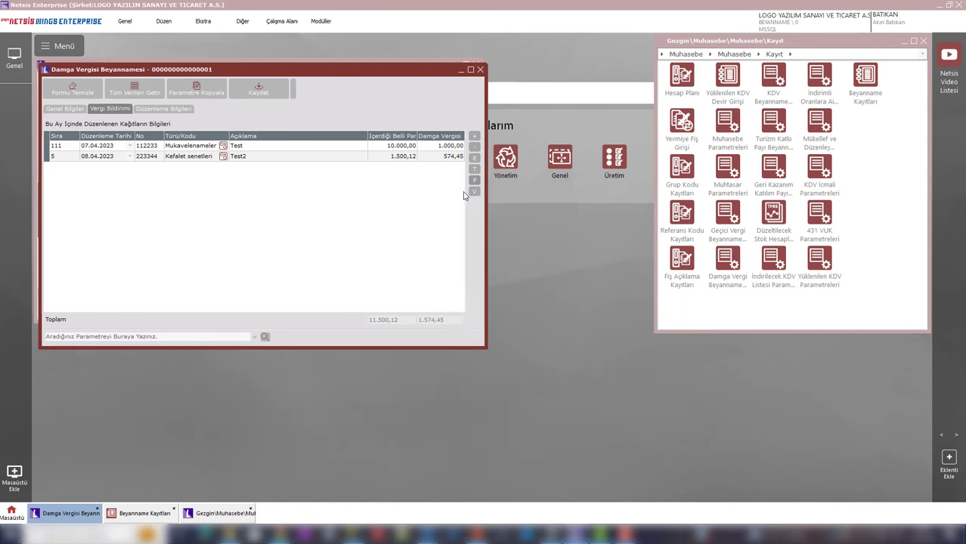
- Fetch the SQL parameter's rows into the Vergi Bildirimi grid and compare them with the query in its parameter definition
left_click(474, 191)
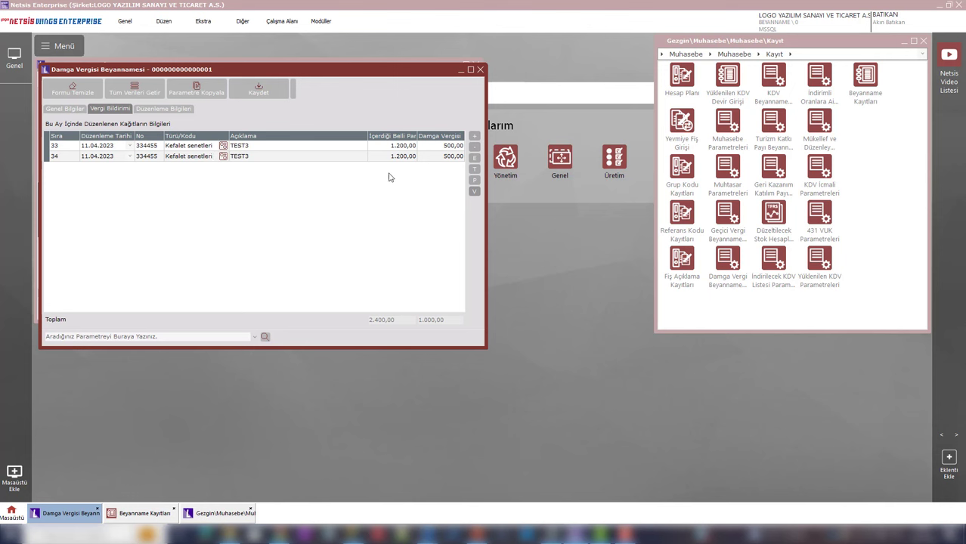
left_click(473, 183)
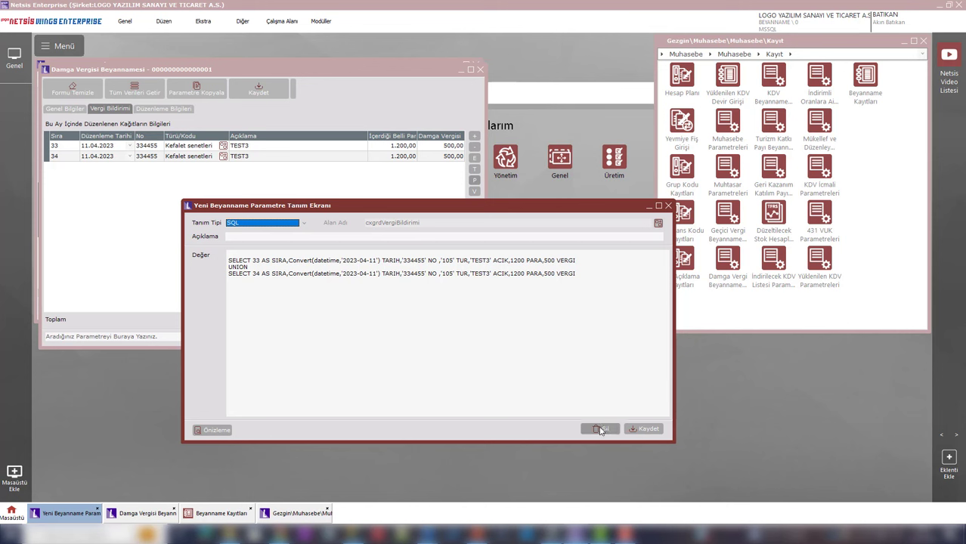
left_click(668, 206)
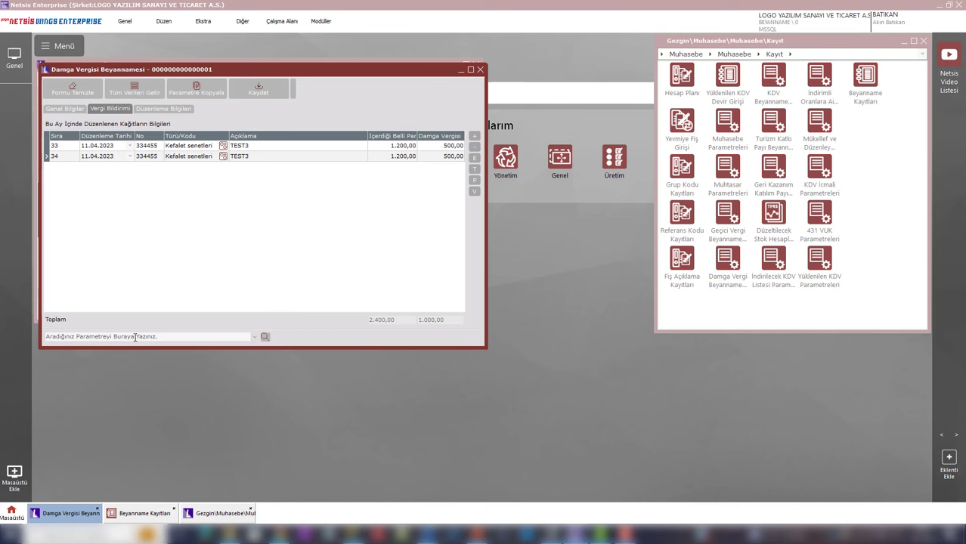
- Search the declaration's parameters for "soyad" and go to the Soyadı (Ünvan) field
left_click(135, 337)
type("soyad")
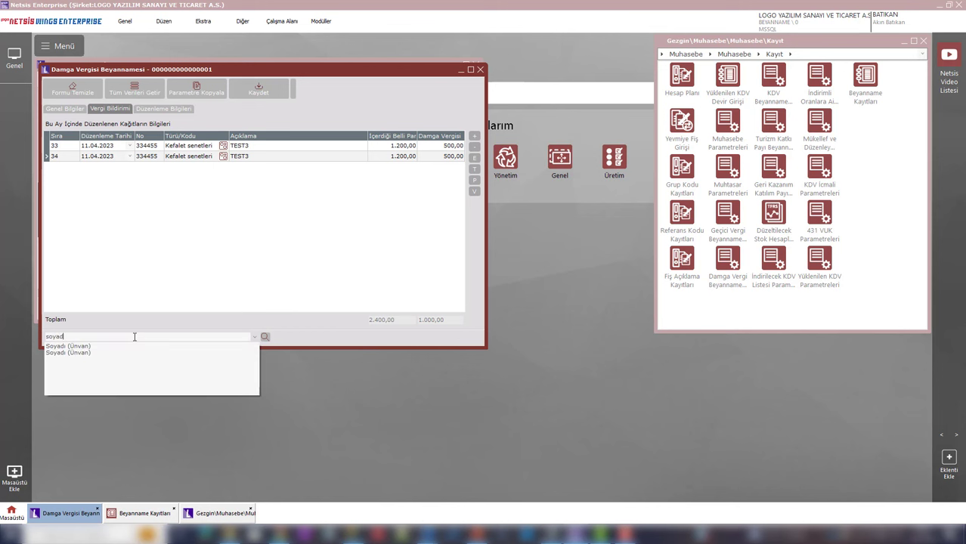
left_click(113, 353)
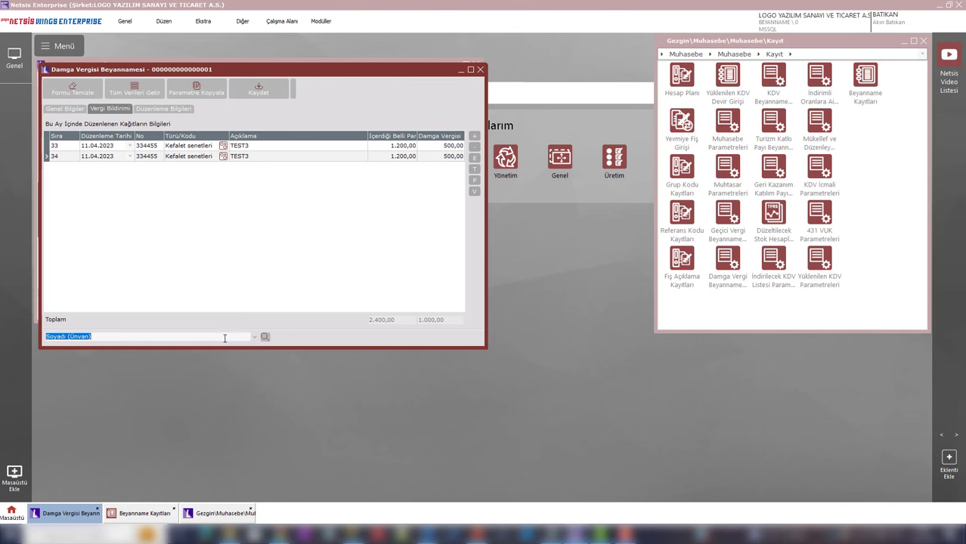
left_click(265, 337)
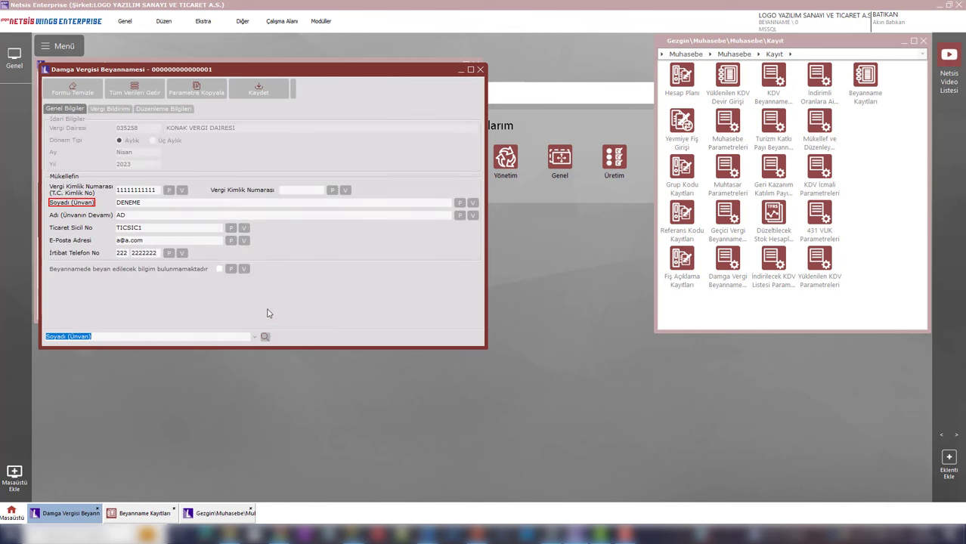